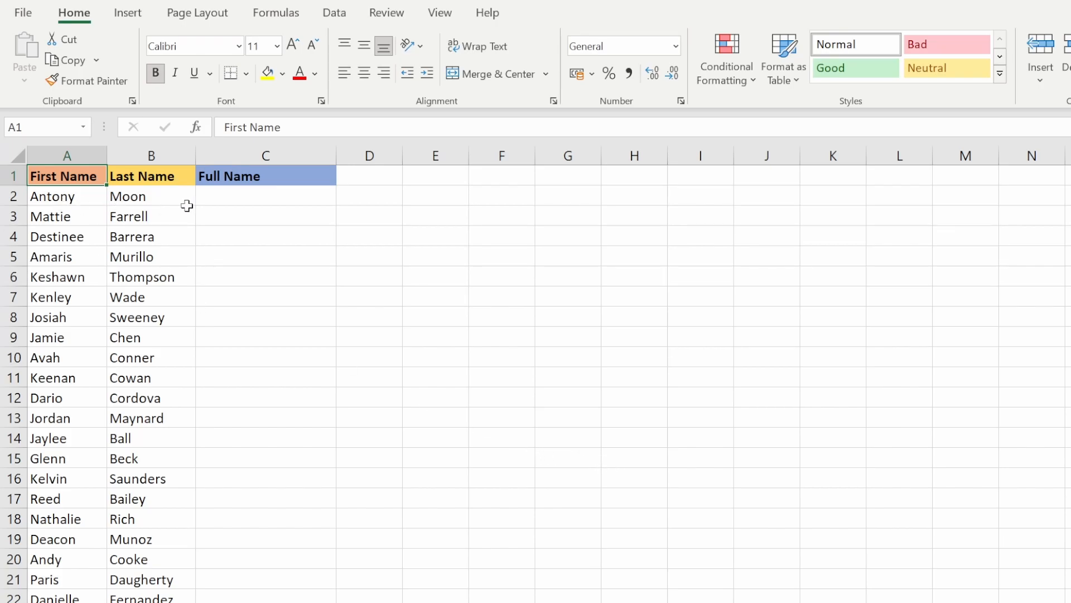
click(277, 200)
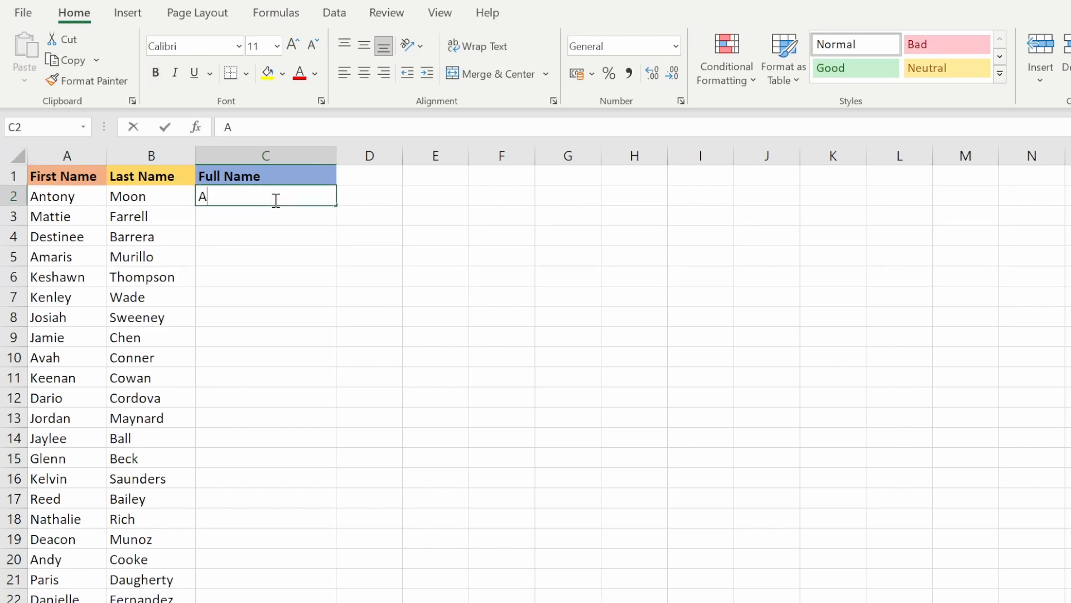
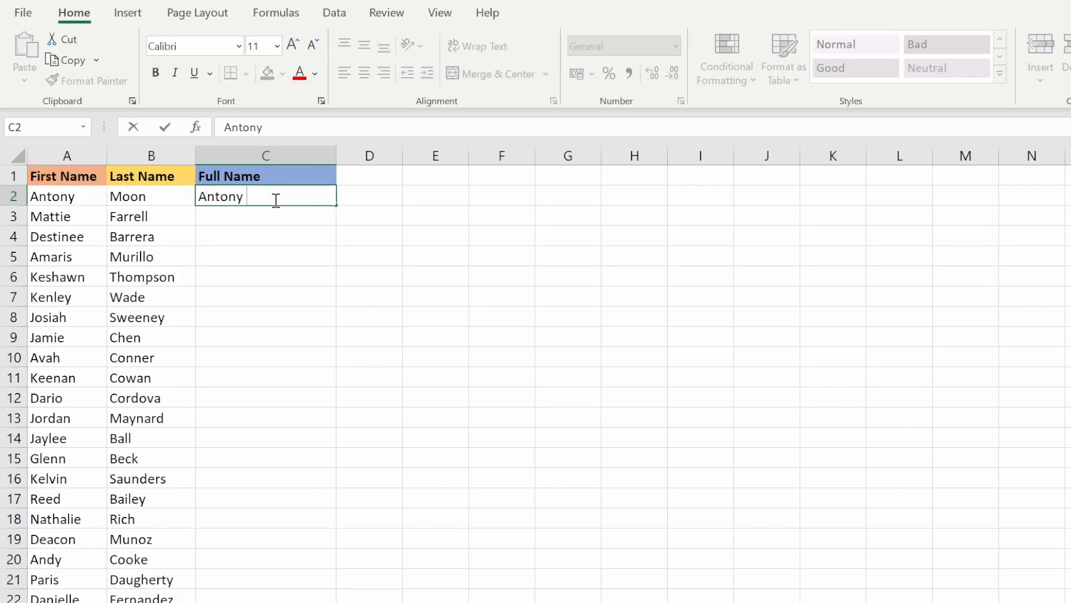
key(Return)
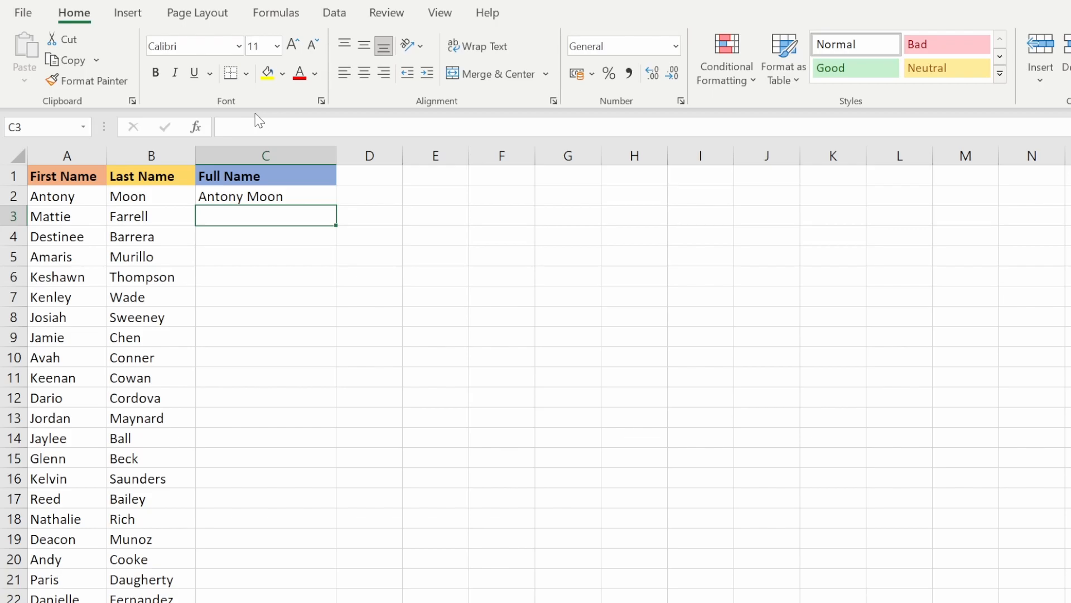
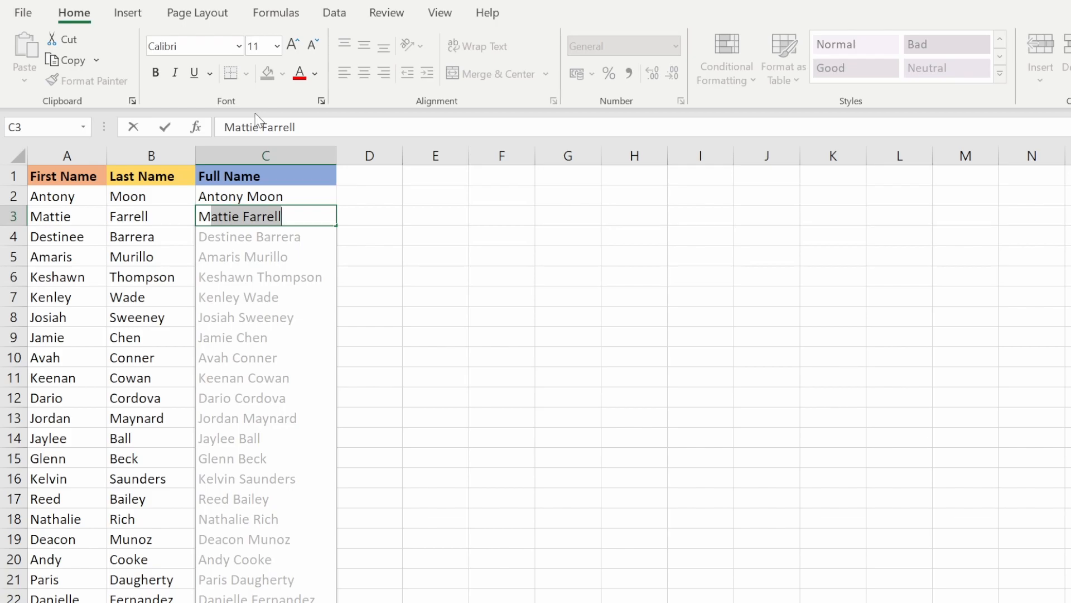
Accept the suggested full names for the rest of the column, then undo that fill.
key(Return)
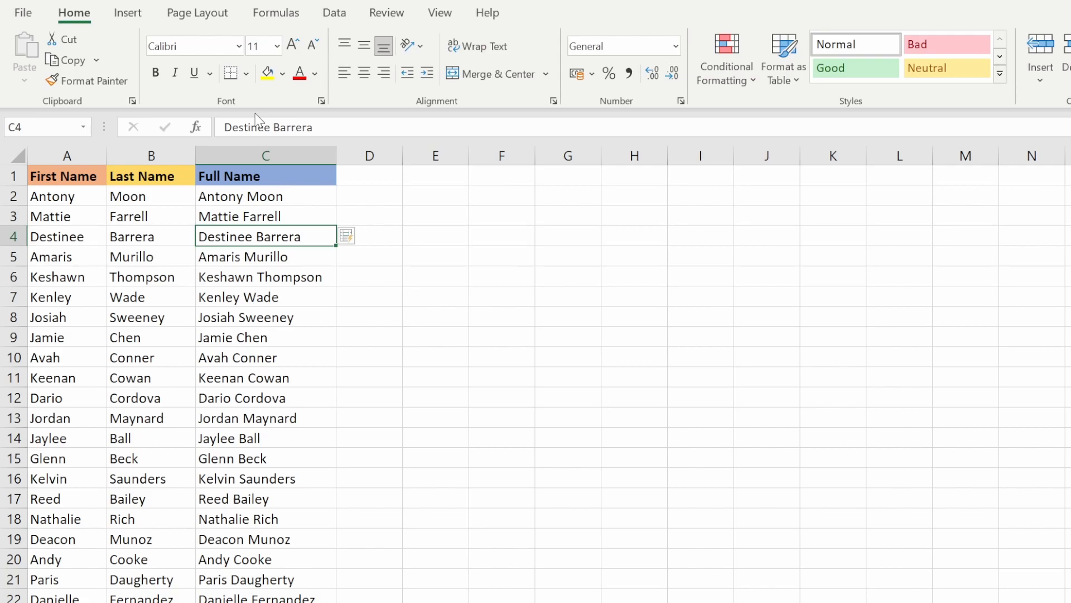
key(ctrl+z)
key(ctrl+z)
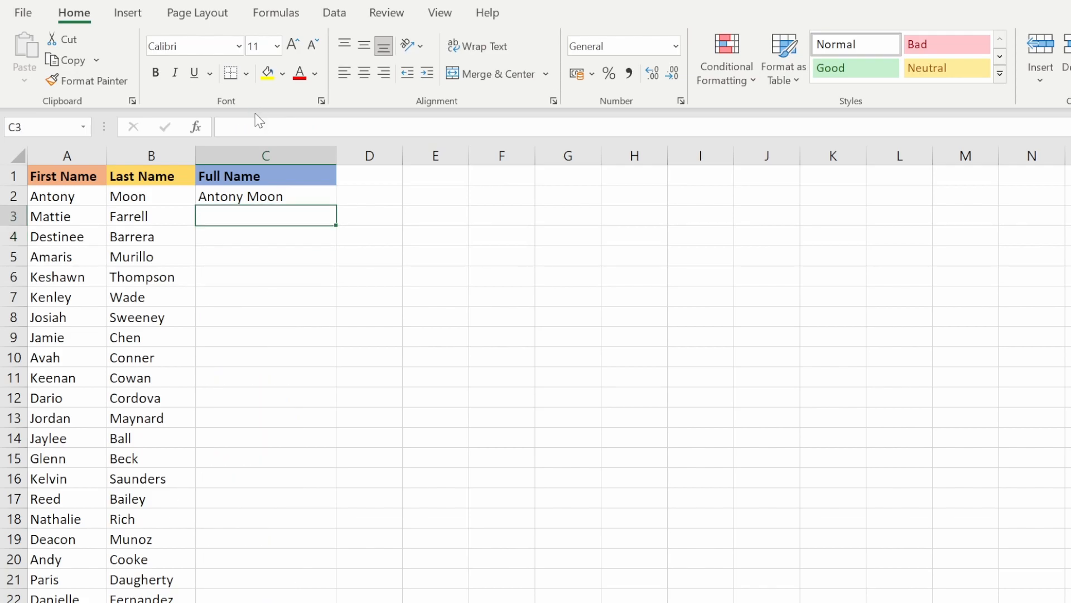
Flash Fill the remaining Full Name cells from the example.
key(ctrl+e)
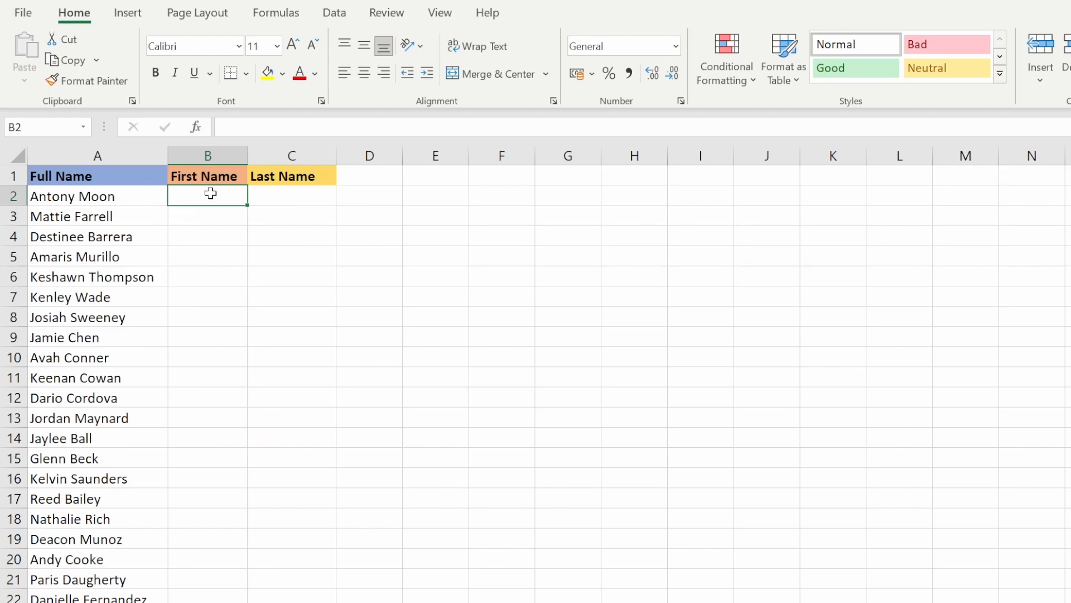
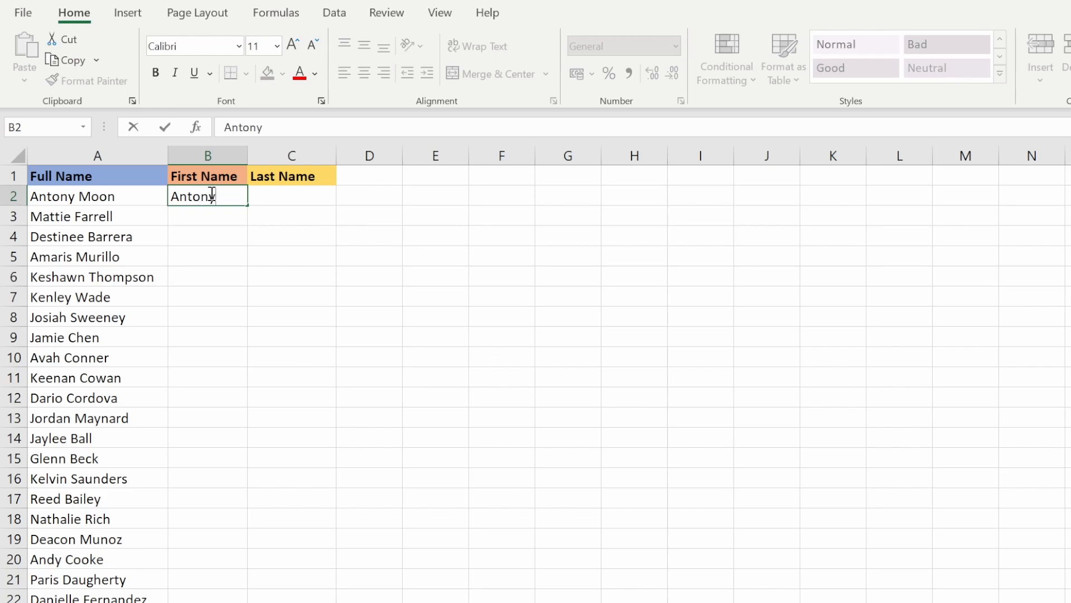
key(Tab)
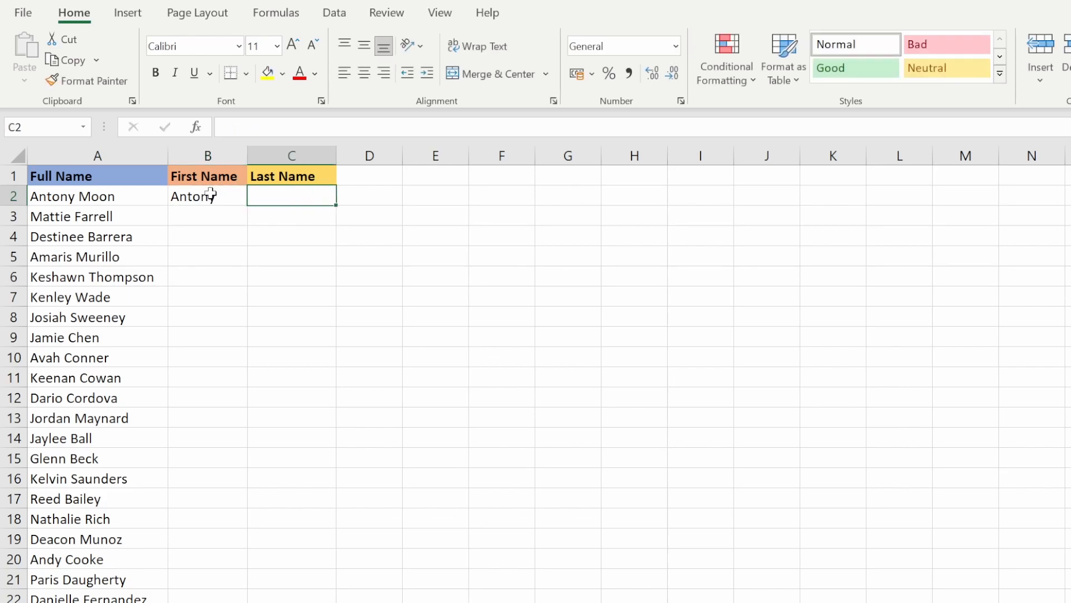
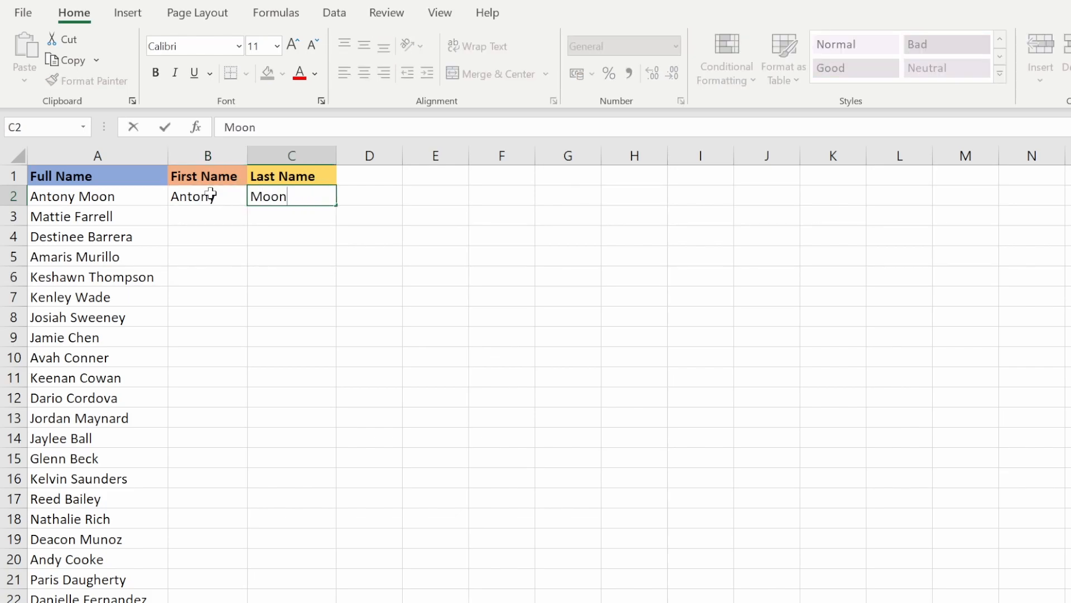
key(Return)
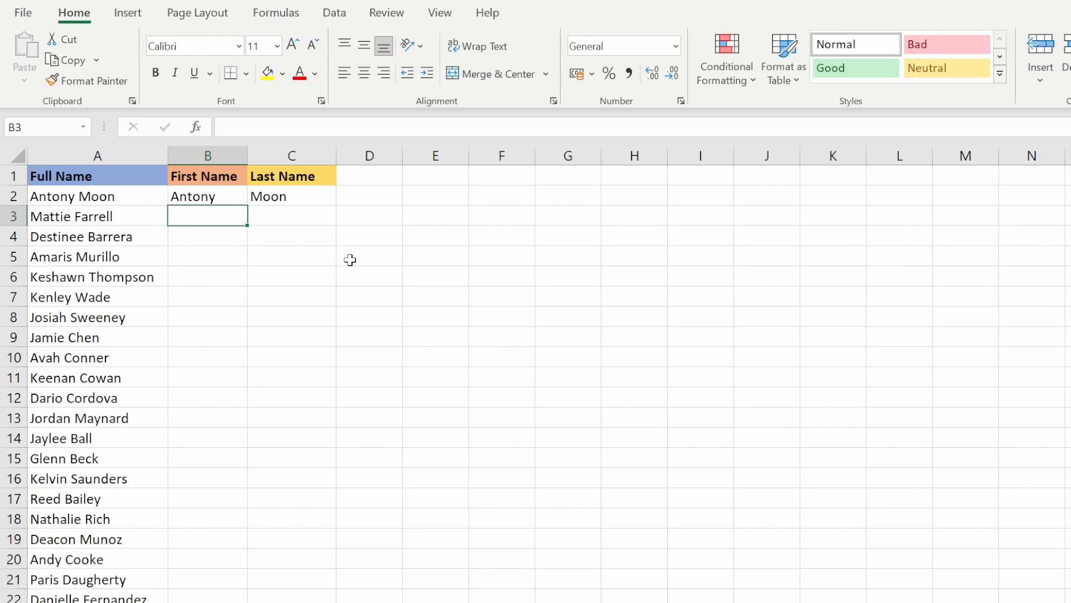
Flash Fill the First Name and Last Name columns from the examples.
key(ctrl+e)
key(Tab)
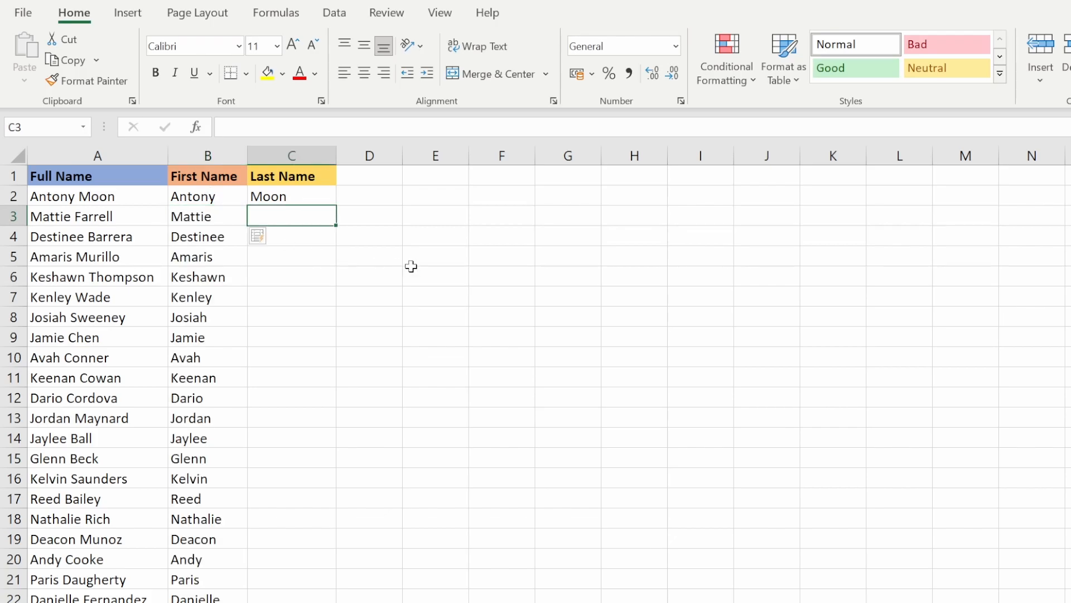
key(ctrl+e)
scroll(395, 337, down, 16)
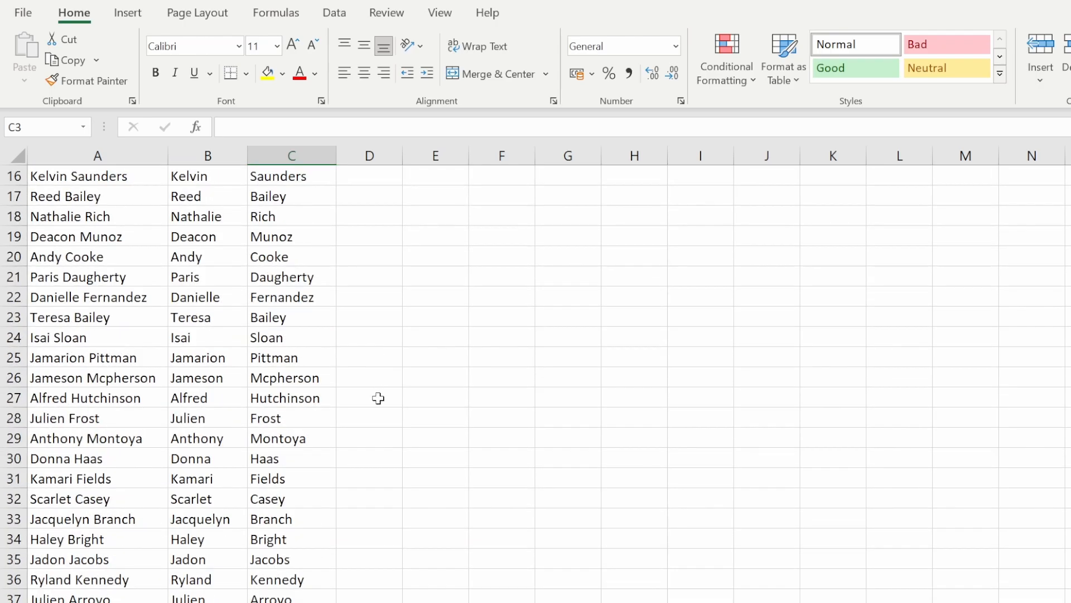
scroll(370, 466, down, 10)
scroll(371, 477, up, 20)
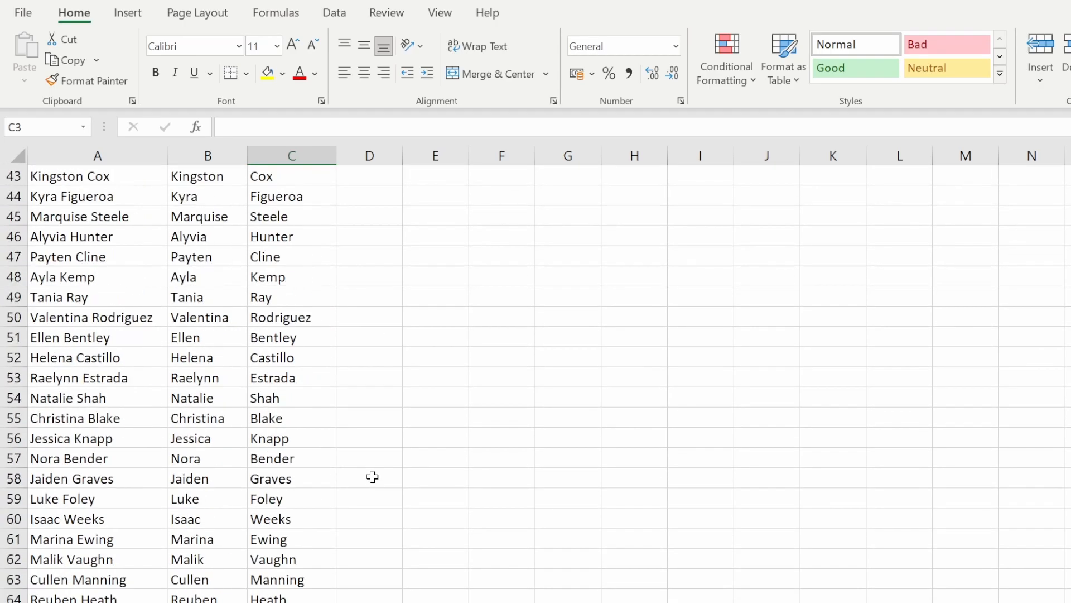
scroll(374, 475, up, 1)
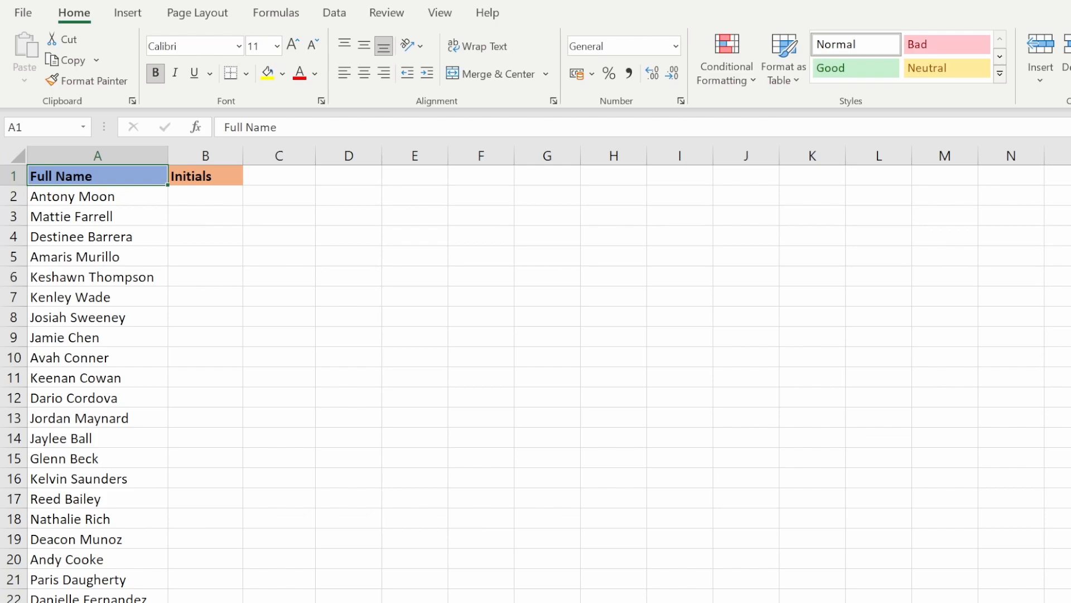
Enter AM as the initials example in B2 and Flash Fill the remaining Initials cells.
click(226, 198)
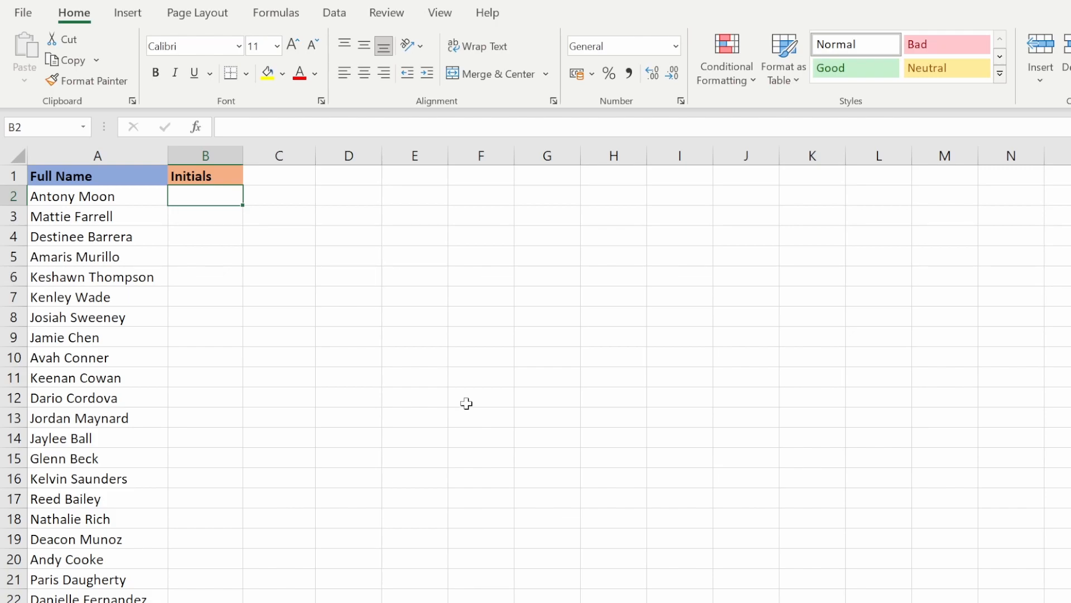
text(AM)
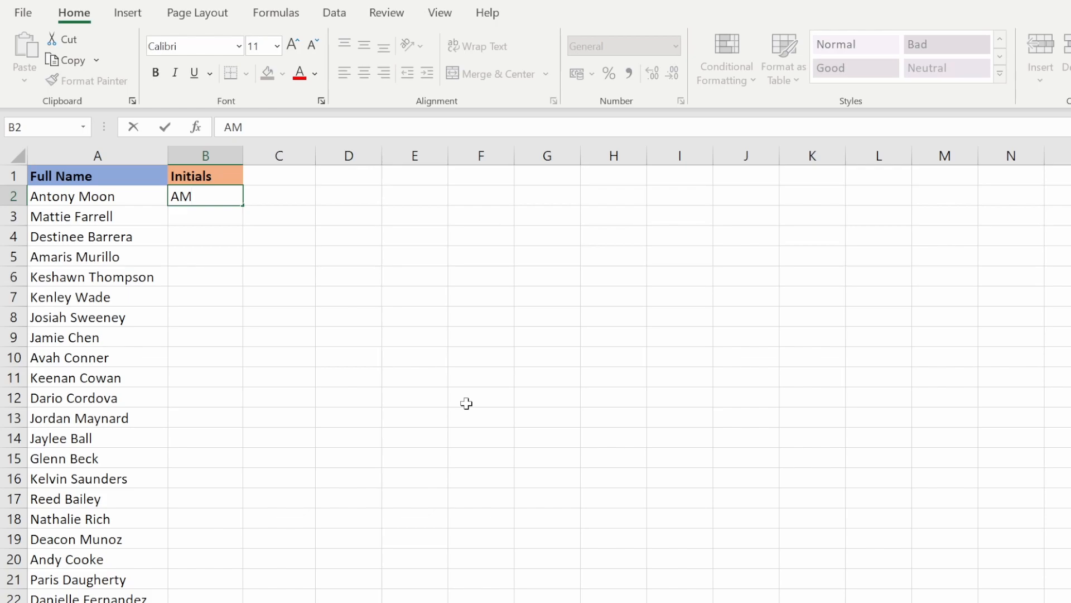
key(Return)
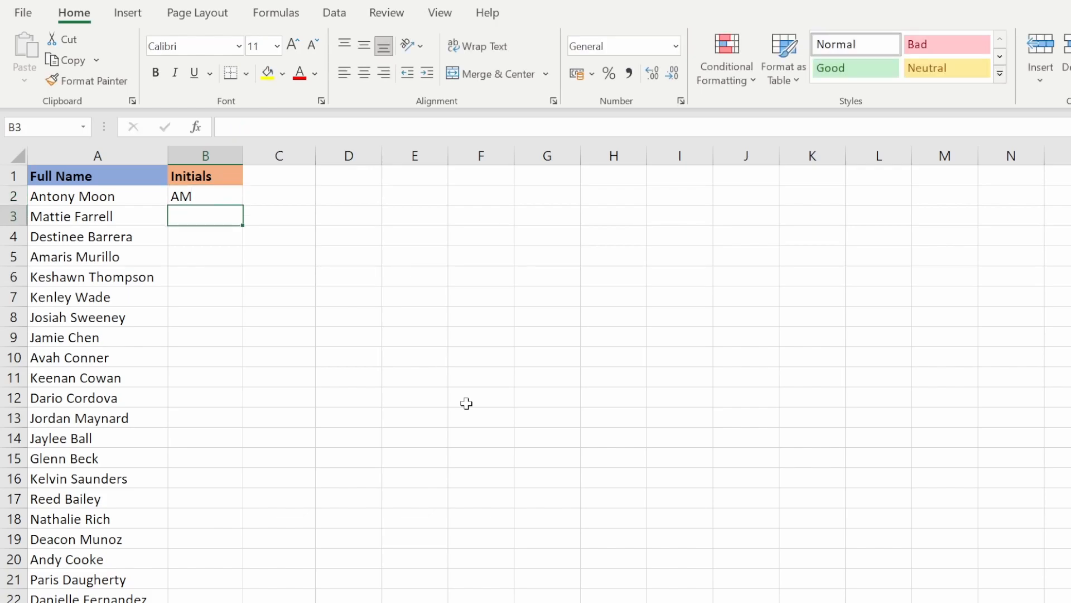
key(ctrl+e)
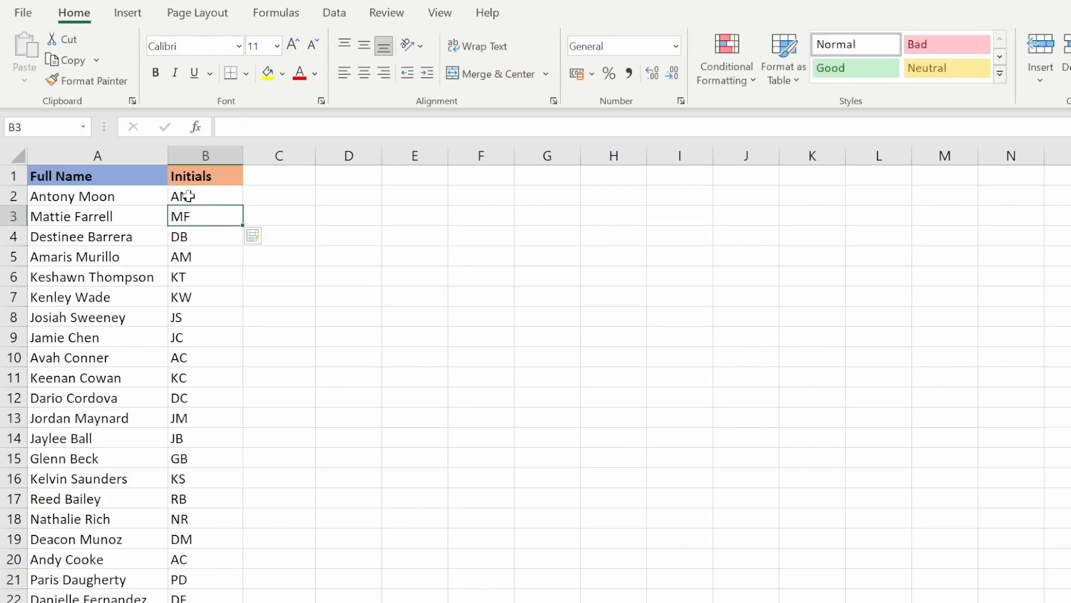
scroll(199, 500, down, 20)
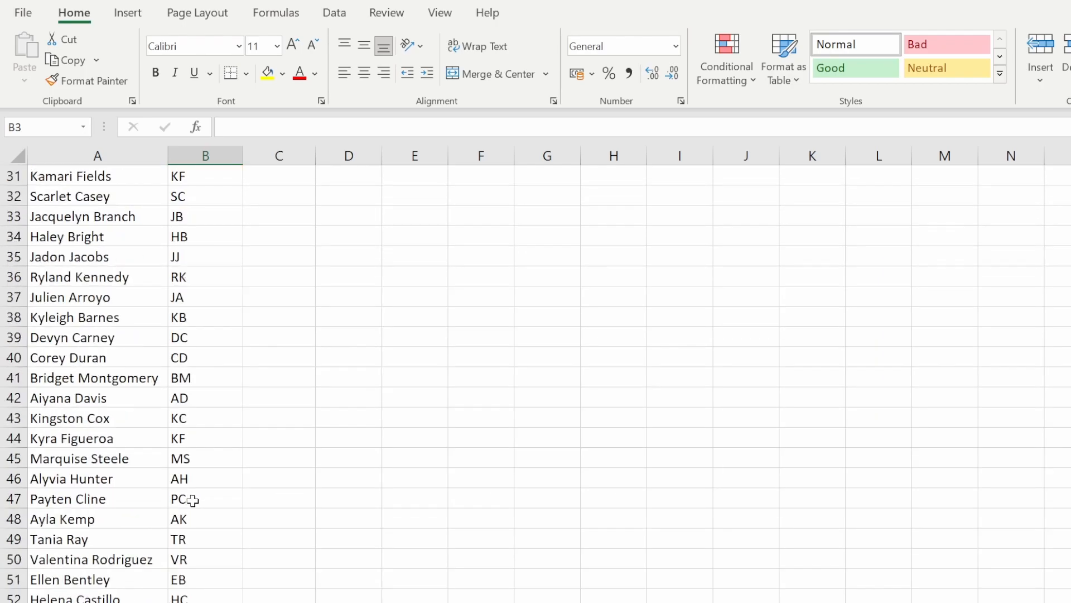
scroll(190, 534, up, 20)
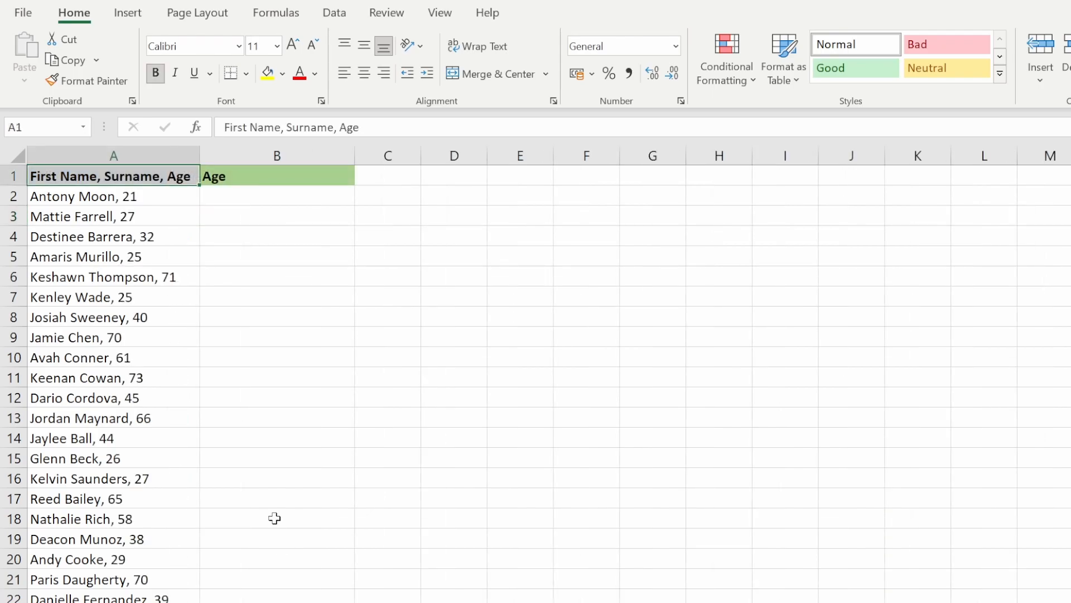
Enter 21 as the first Age example in B2.
click(247, 201)
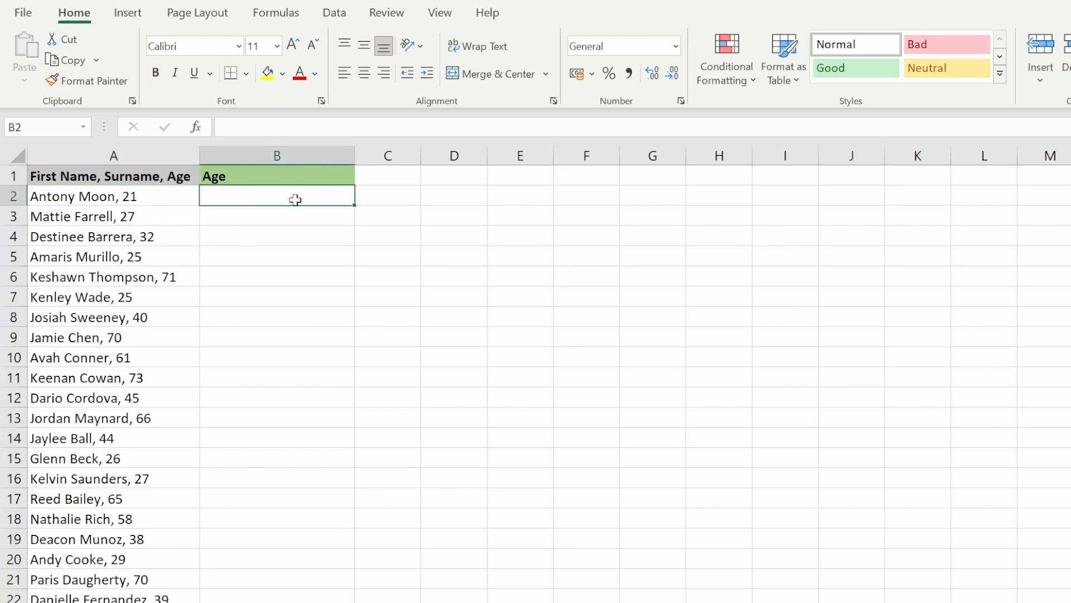
text(21)
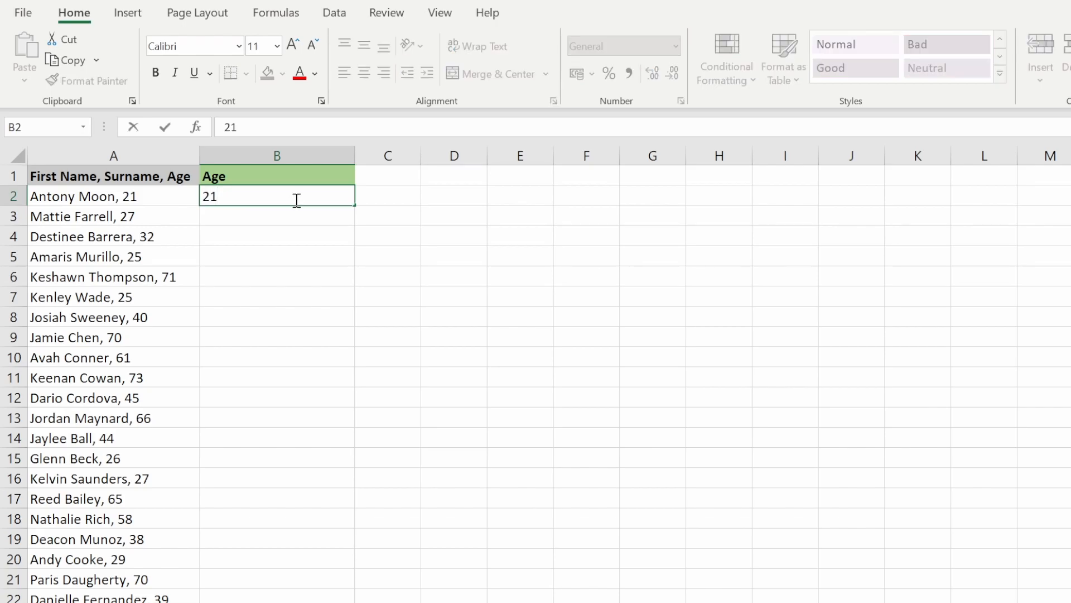
key(Return)
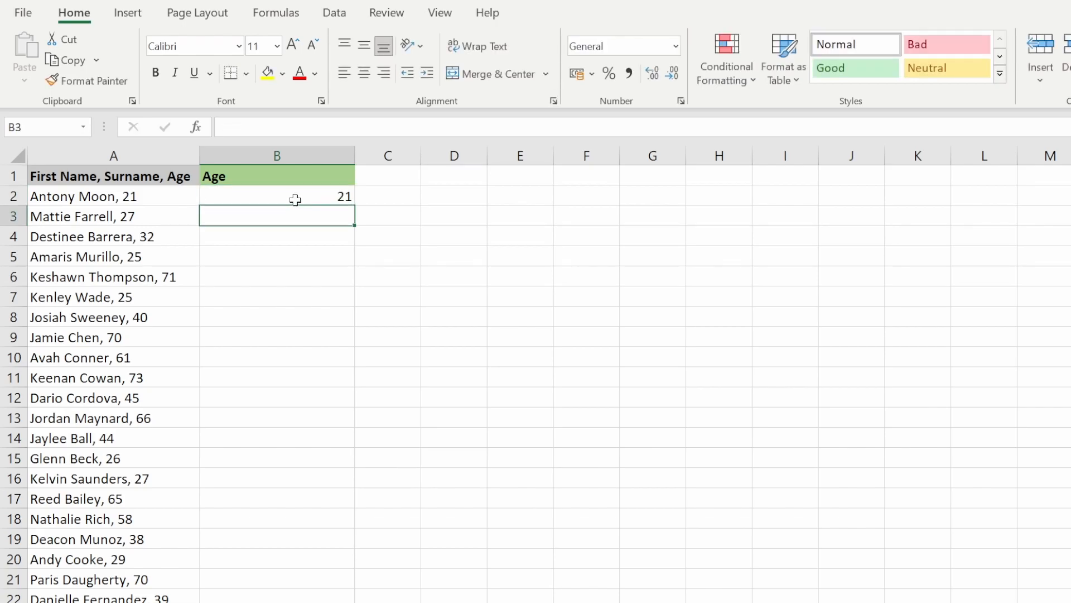
Flash Fill the ages from the single example, review the column, then undo the fill.
key(ctrl+e)
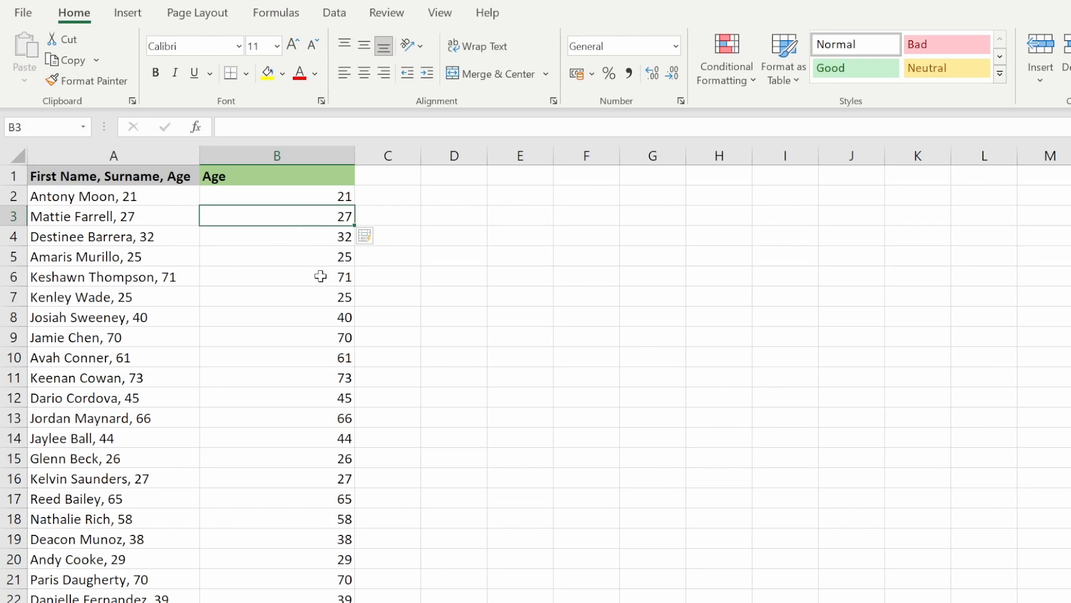
scroll(321, 266, down, 12)
scroll(337, 462, up, 2)
scroll(338, 462, up, 10)
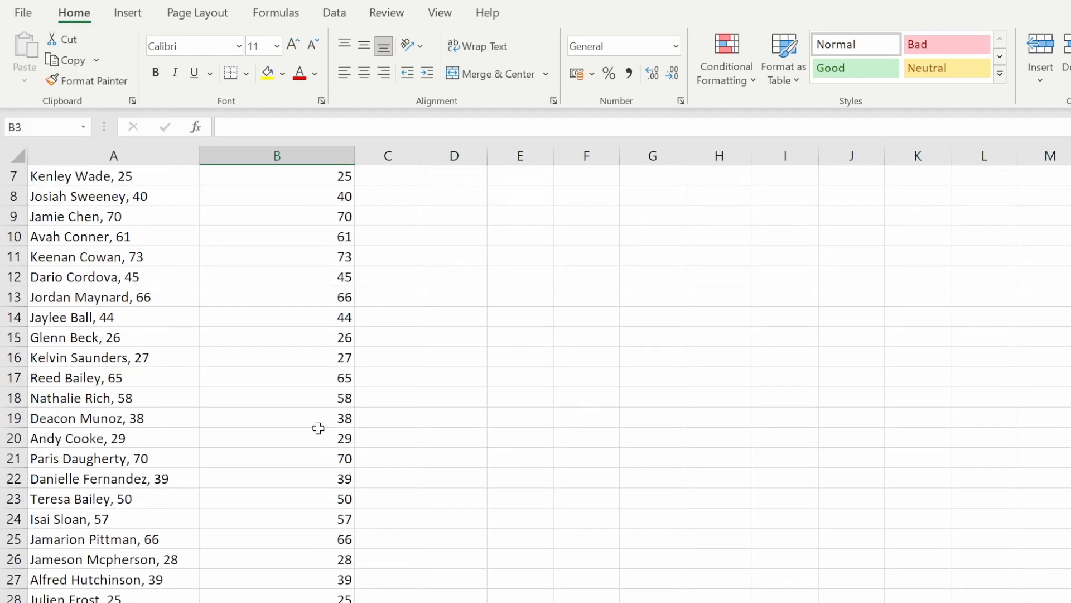
key(ctrl+z)
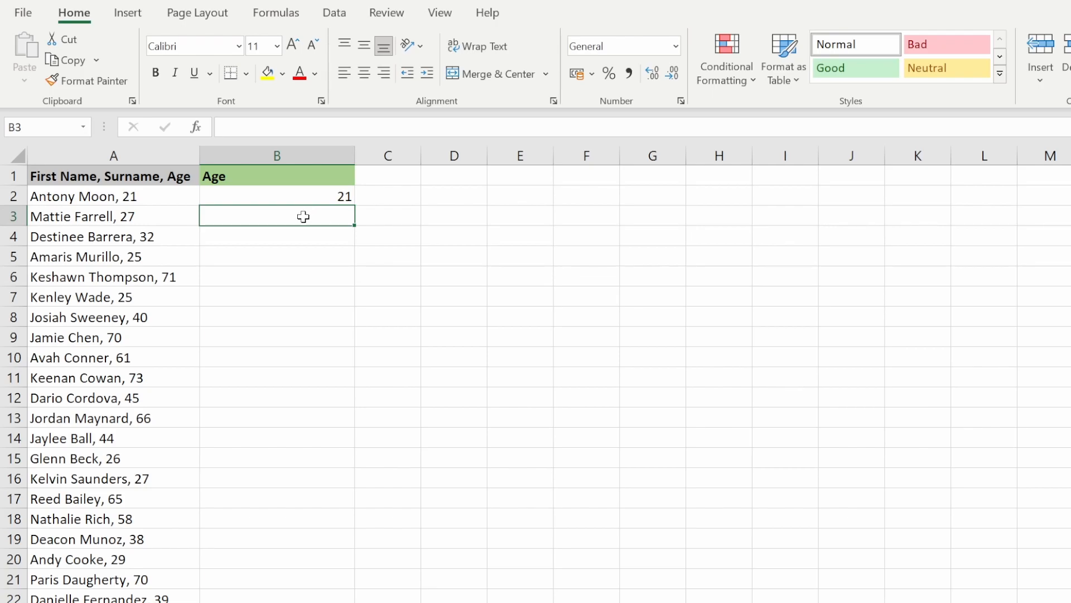
Enter 27 in B3 as a second Age example and Flash Fill the remaining ages.
text(27)
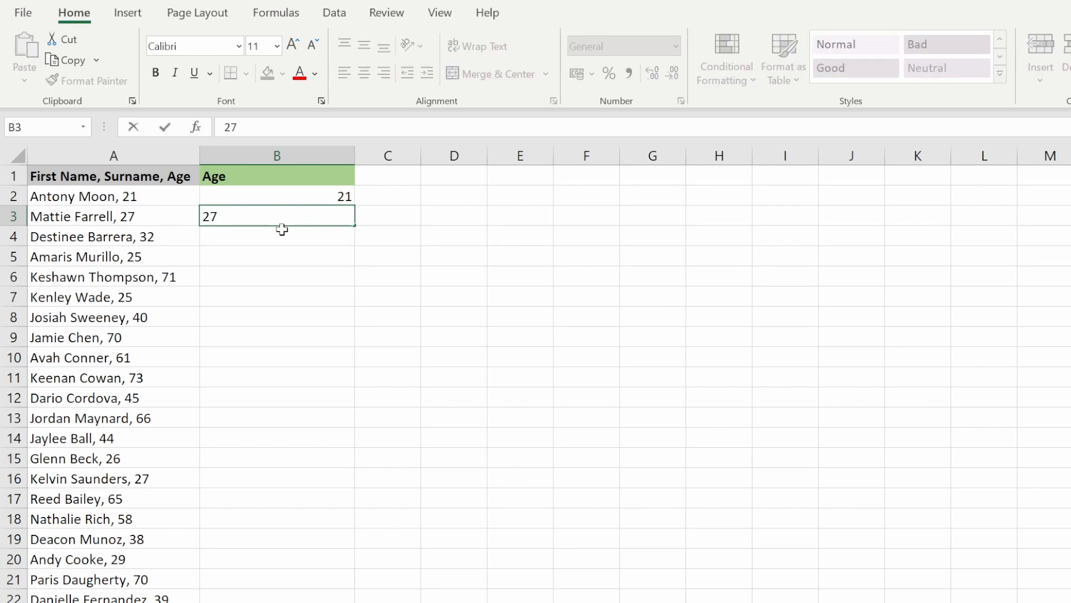
key(Return)
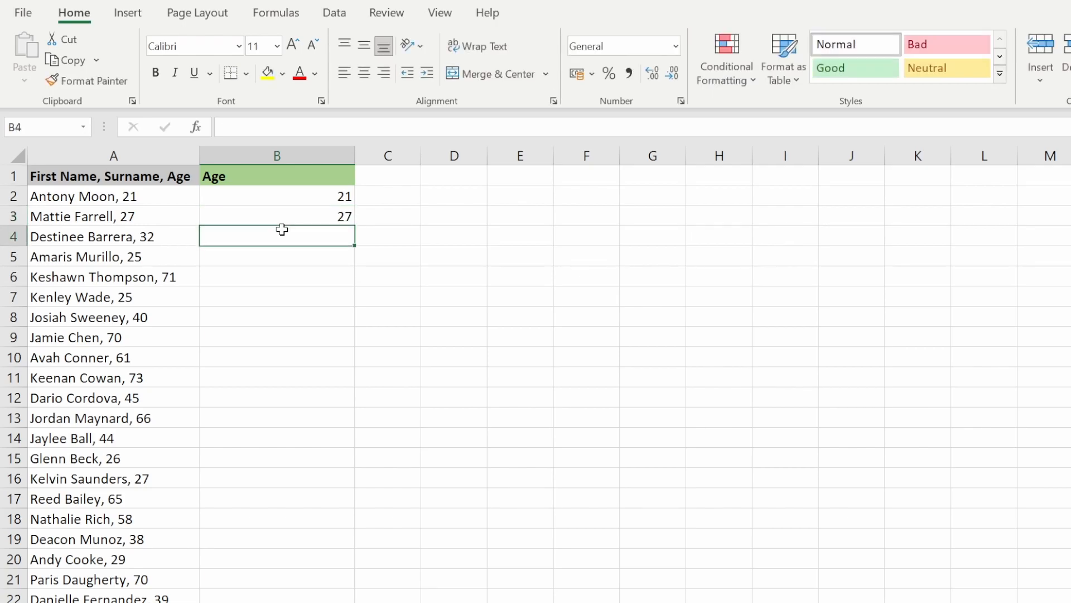
key(ctrl+e)
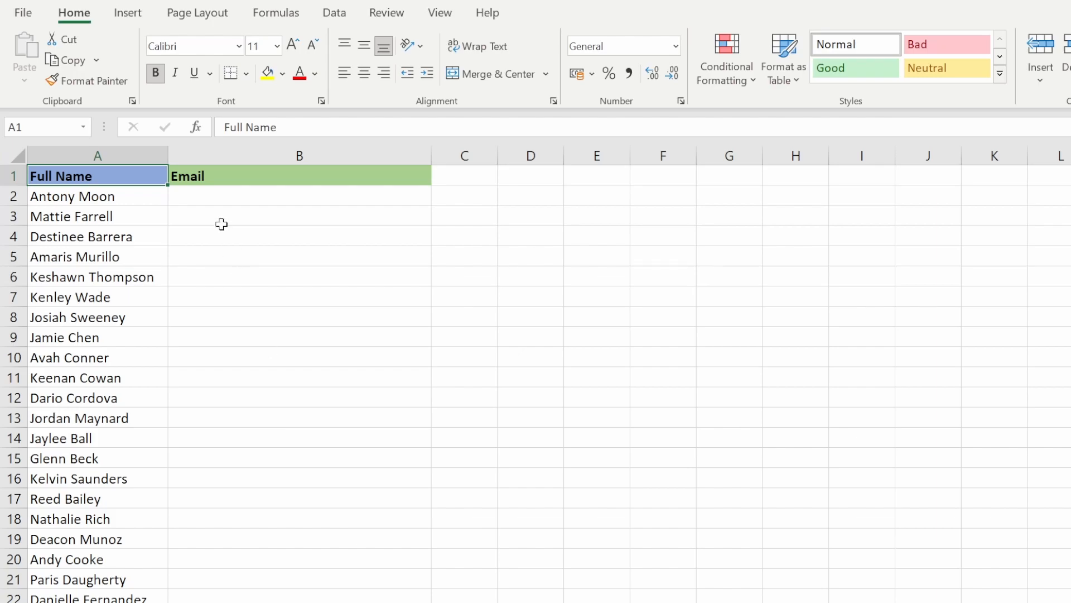
Enter the first person's example e-mail address in B2 and Flash Fill the rest of the Email column.
click(227, 202)
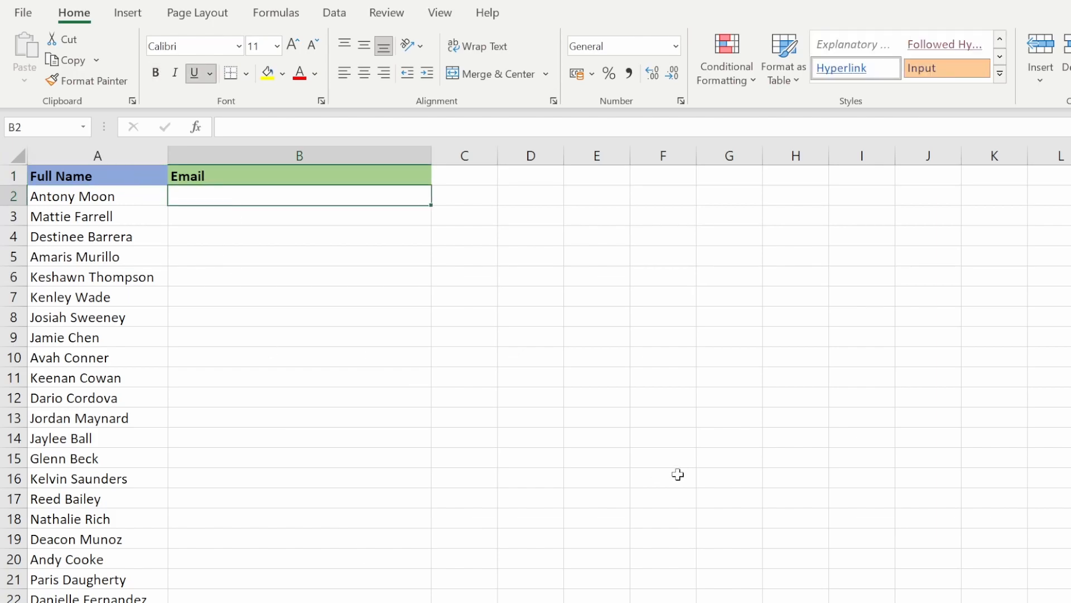
text(An)
key(BackSpace)
key(BackSpace)
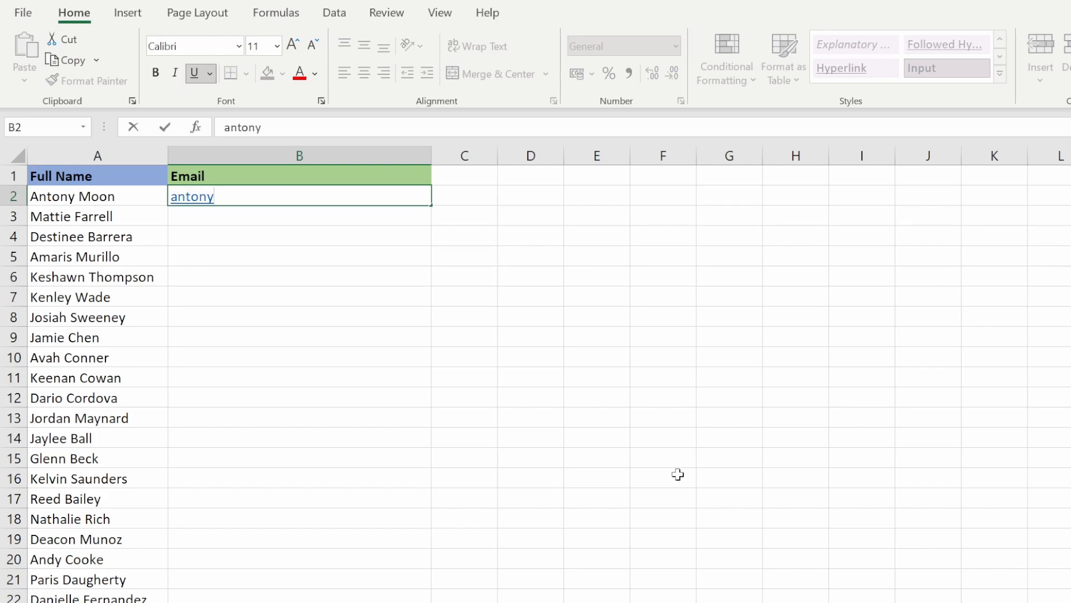
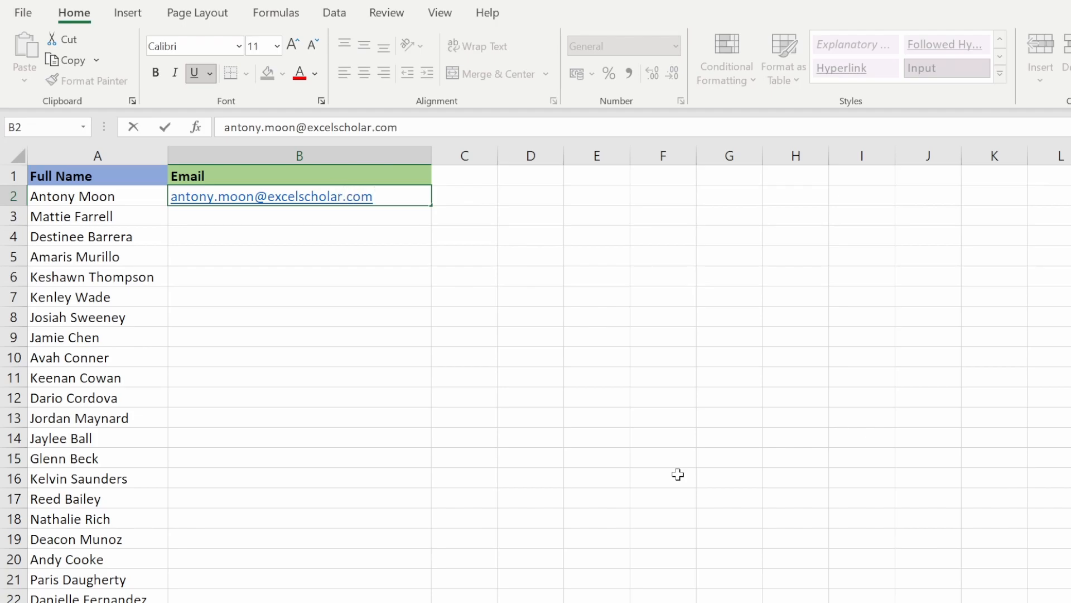
key(Return)
key(ctrl+e)
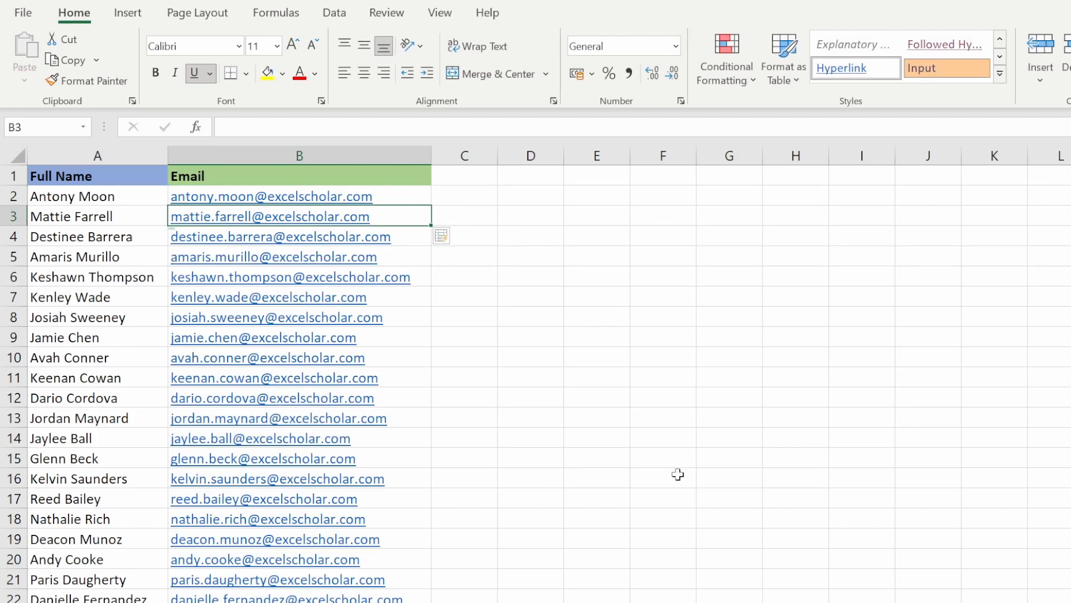
scroll(677, 475, down, 20)
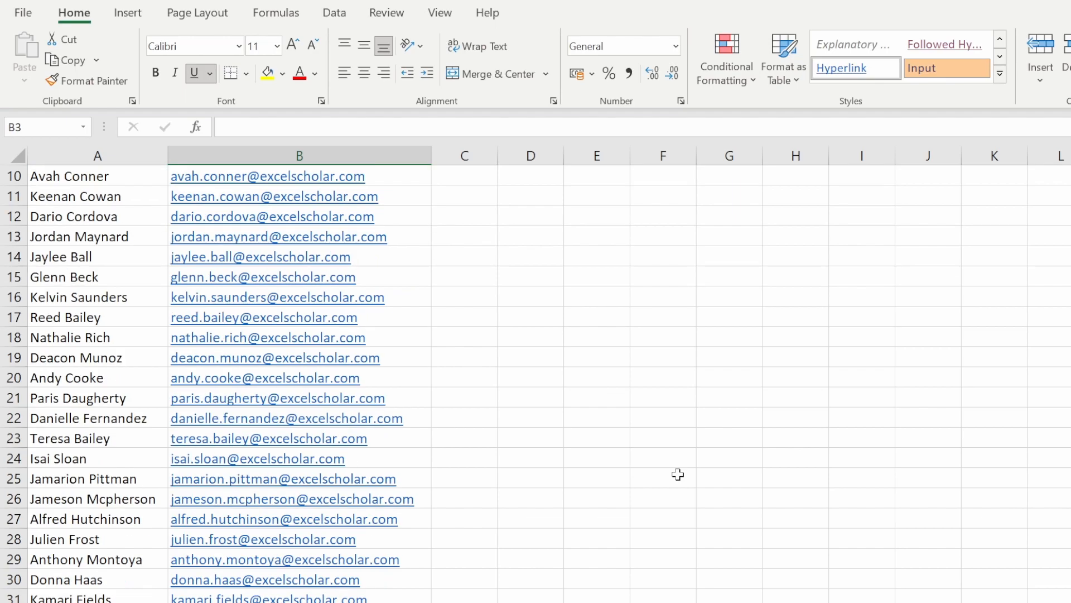
scroll(643, 535, down, 11)
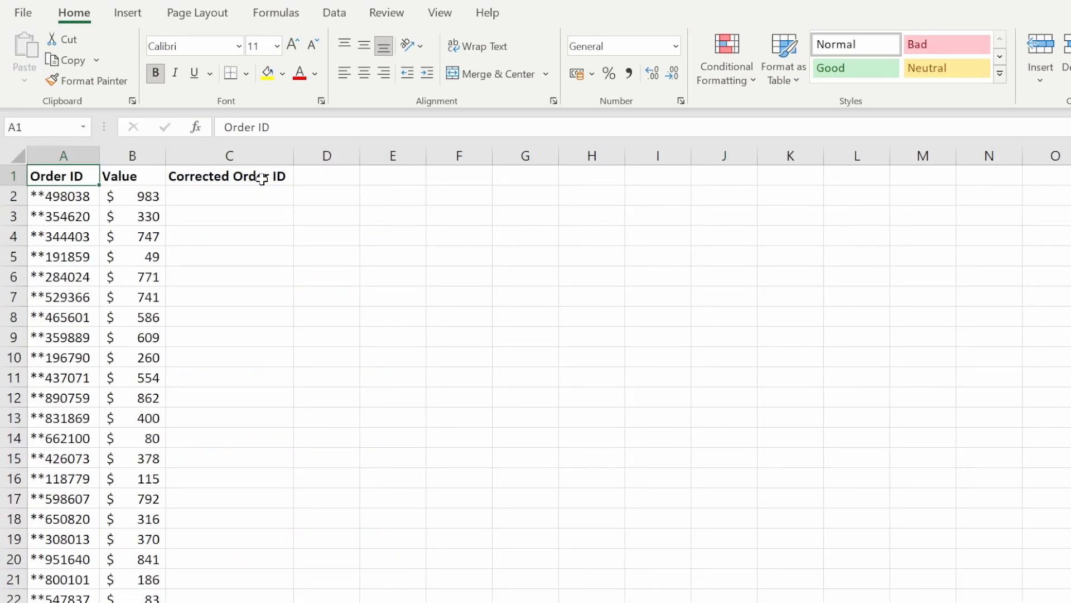
click(264, 199)
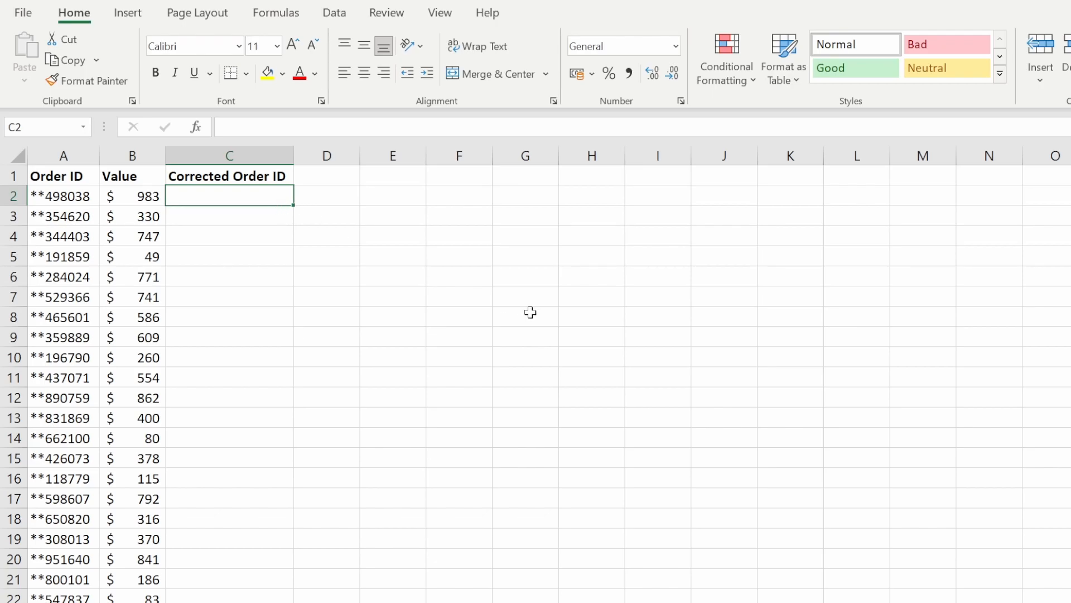
text(498)
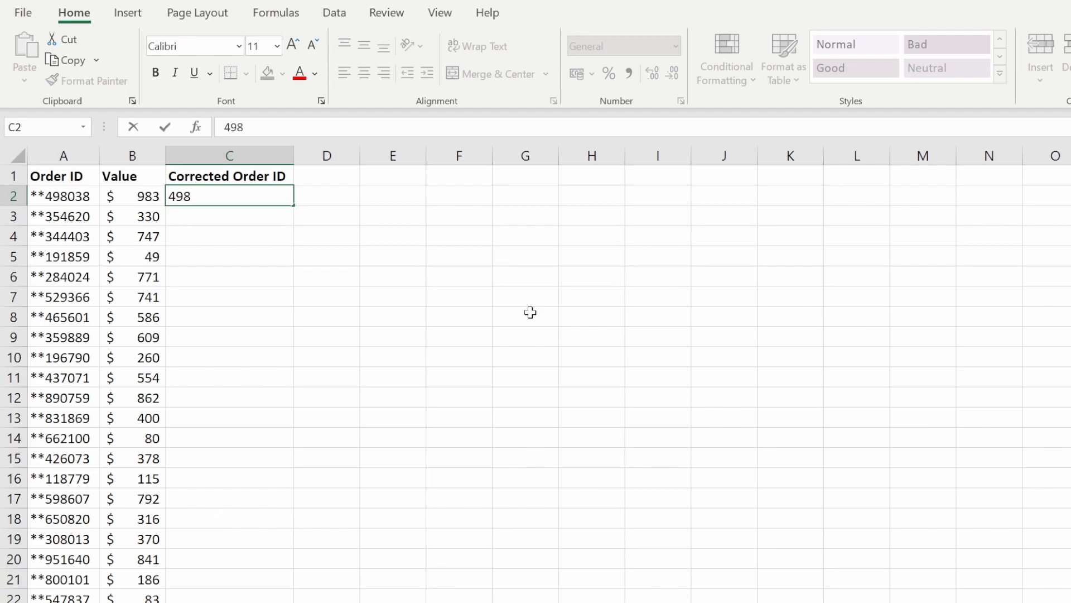
text(038)
key(Return)
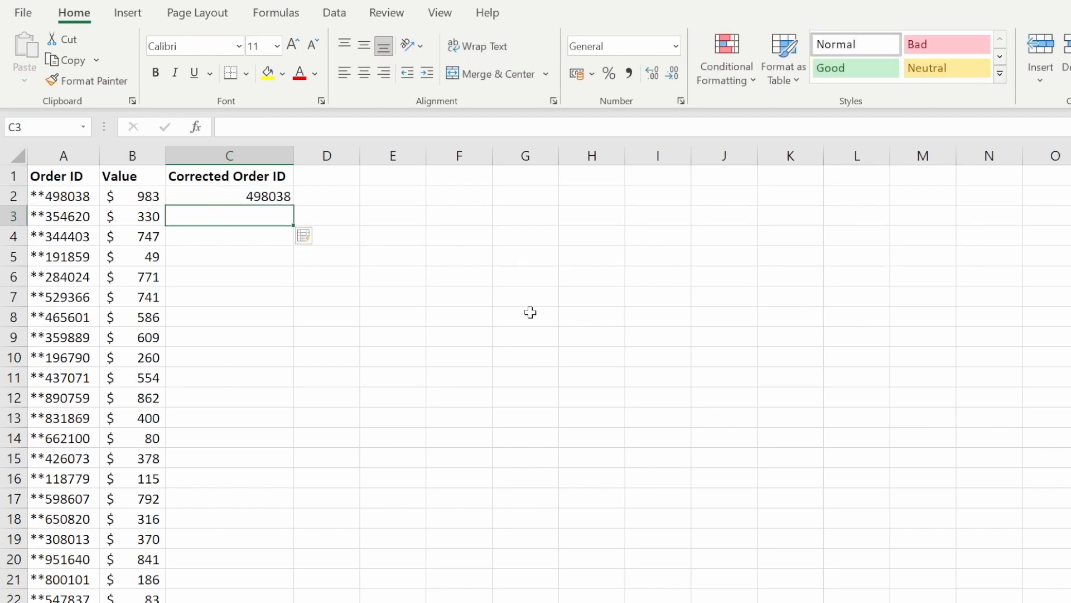
Flash Fill the remaining Corrected Order IDs and scroll through the column to review them.
key(ctrl+e)
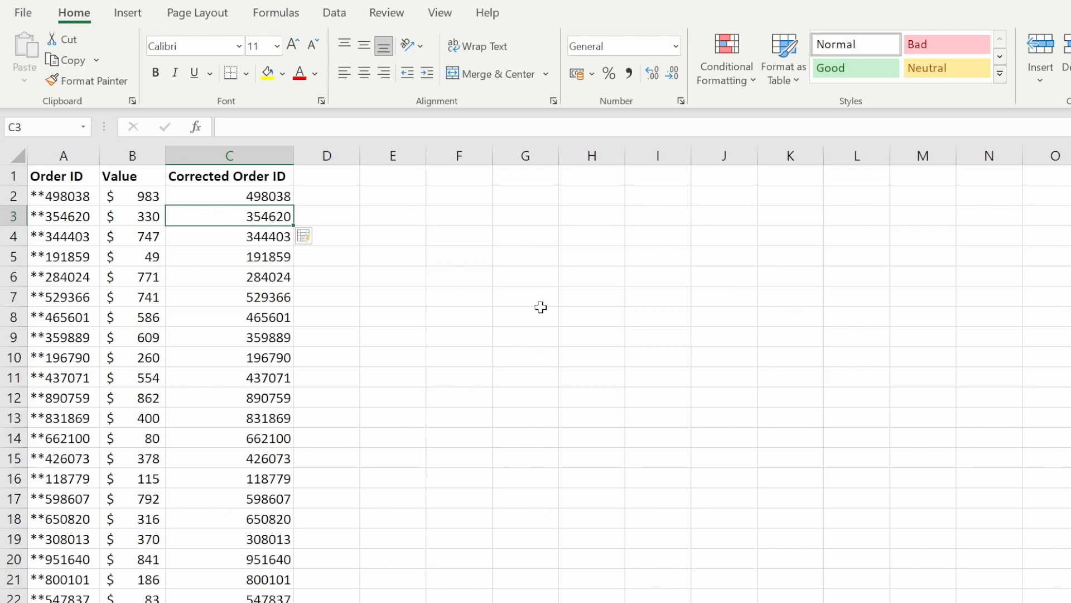
scroll(539, 318, down, 20)
scroll(535, 331, up, 20)
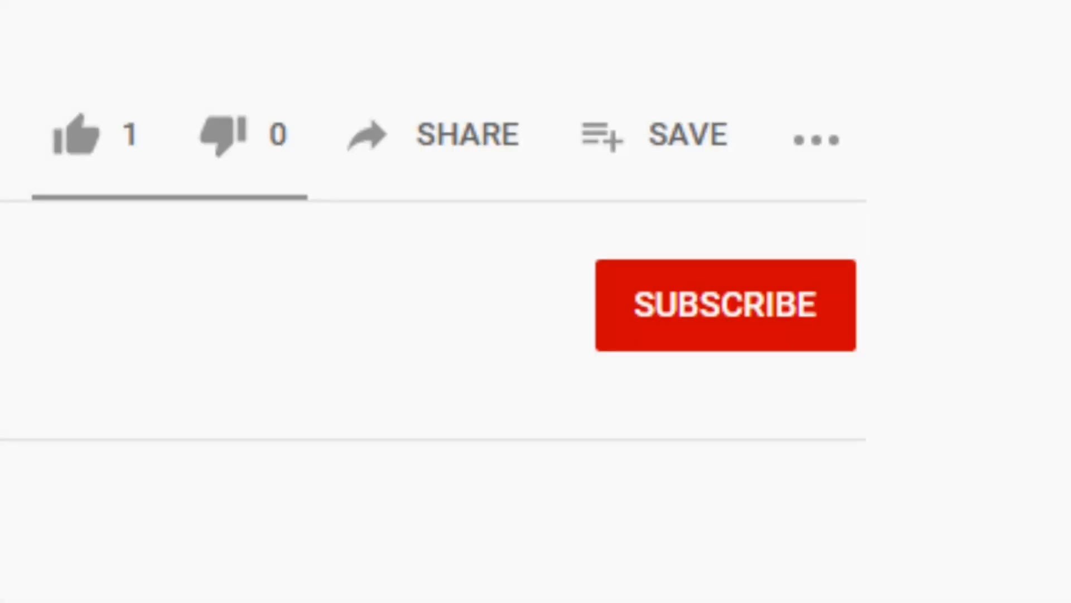
click(103, 147)
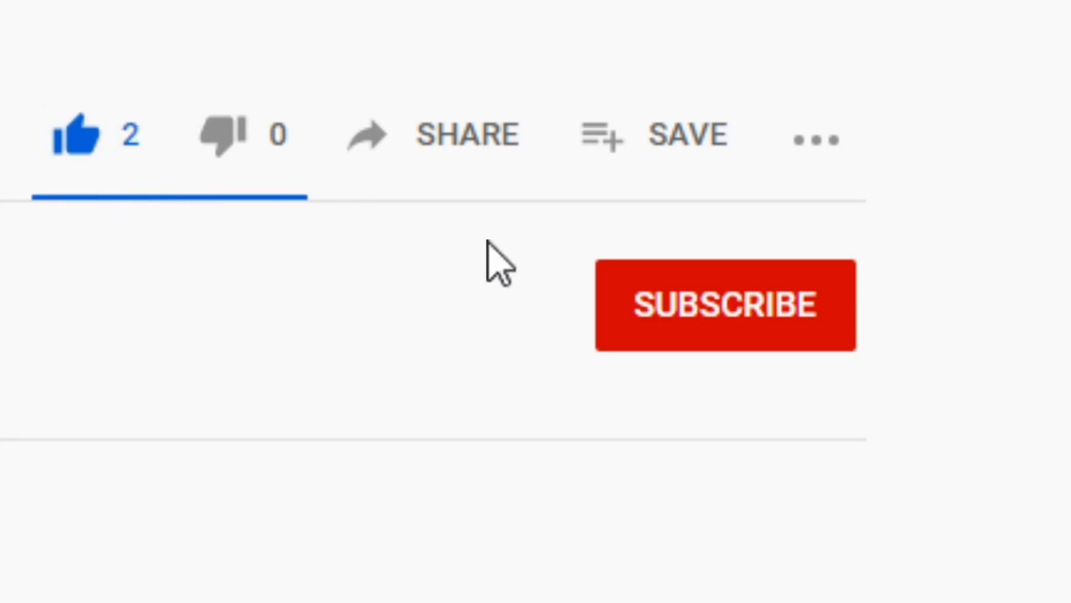
click(668, 291)
click(813, 319)
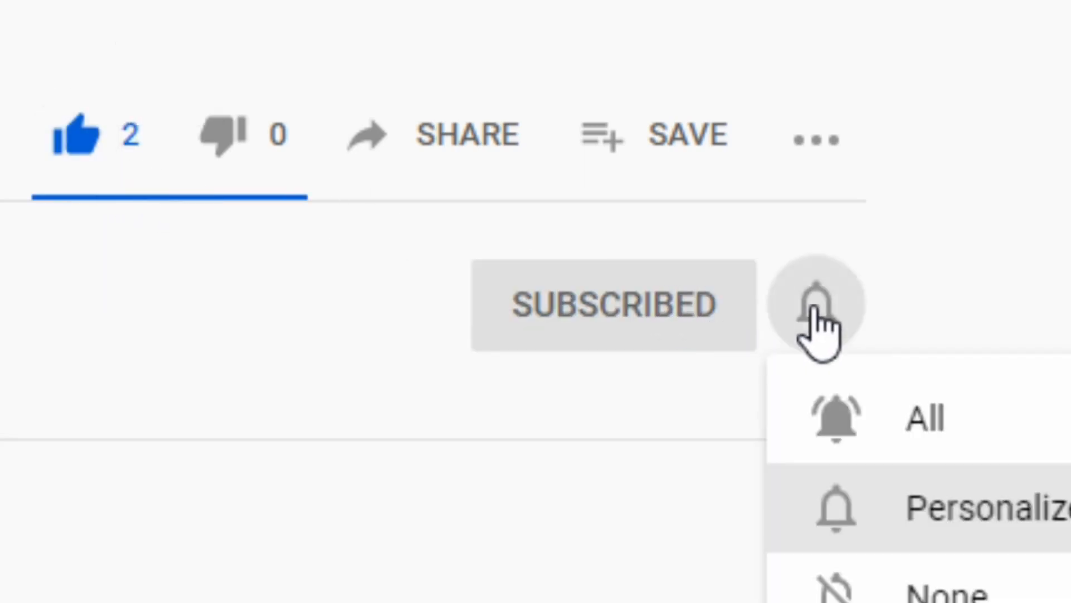